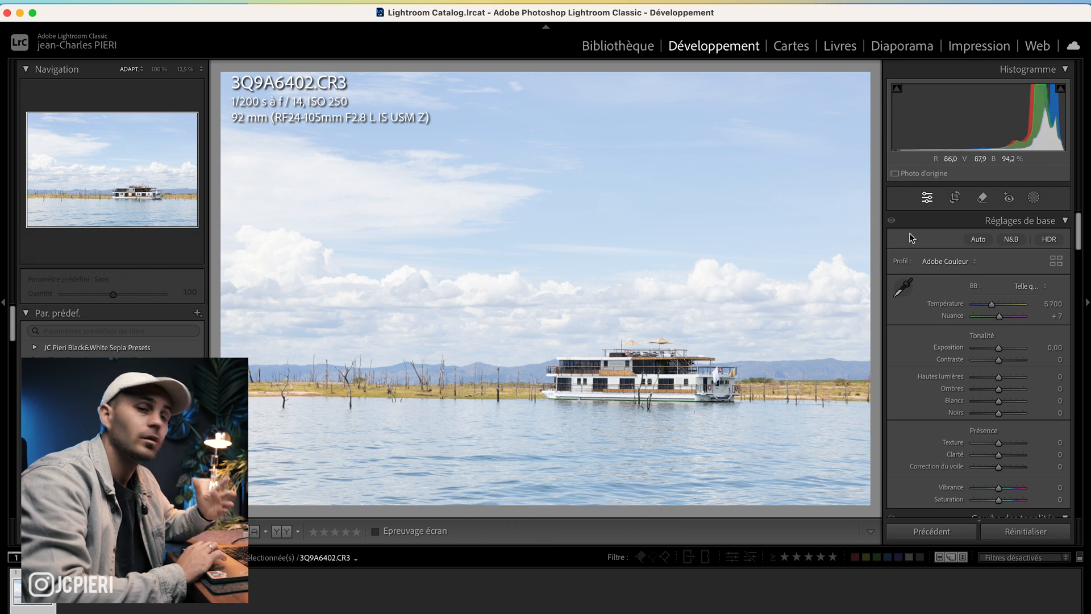
Step: Open the Masking tool and create a new Select Subject mask on the boat
{"action": "left_click", "coordinate": [1033, 199]}
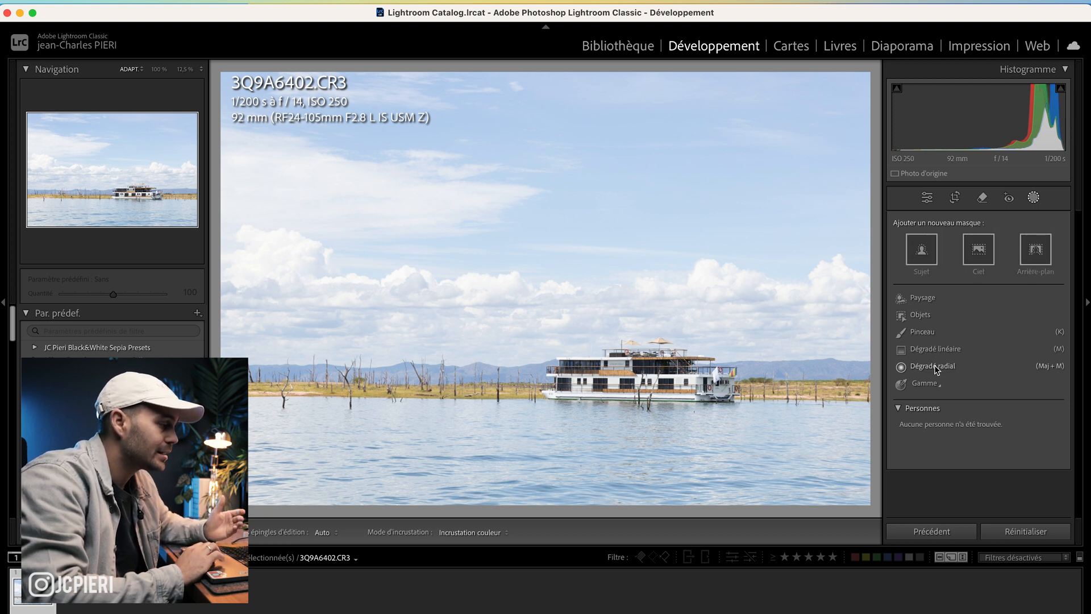
{"action": "left_click", "coordinate": [925, 302]}
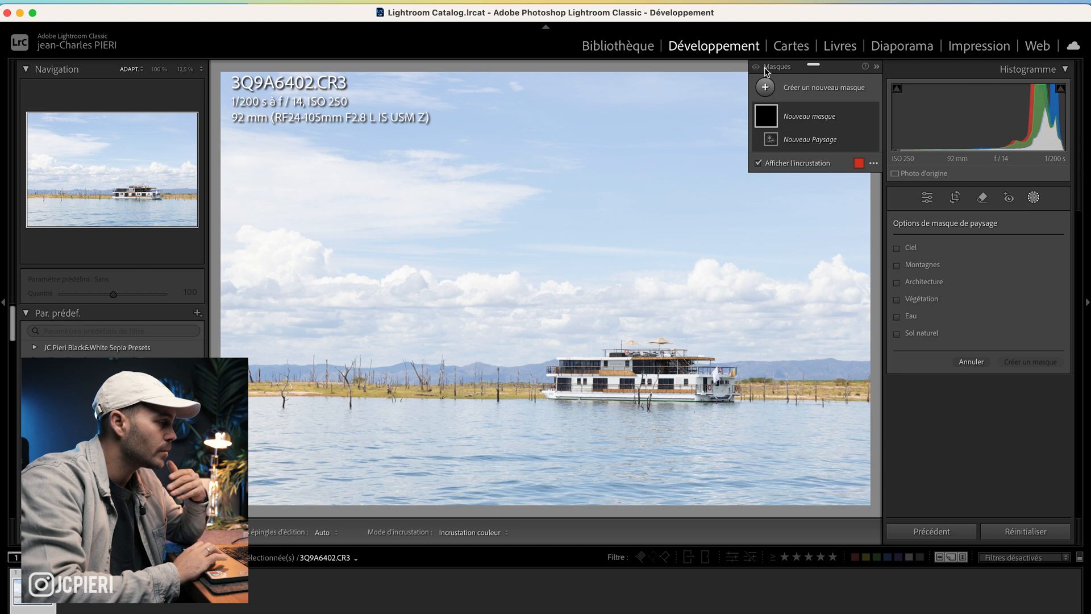
{"action": "left_click", "coordinate": [766, 88]}
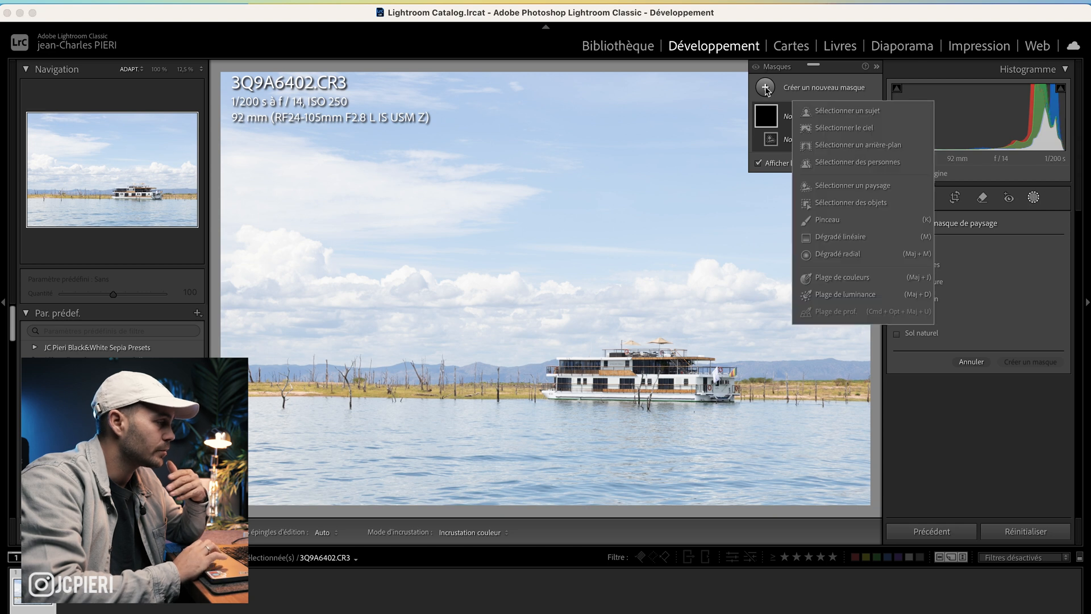
{"action": "left_click", "coordinate": [840, 113]}
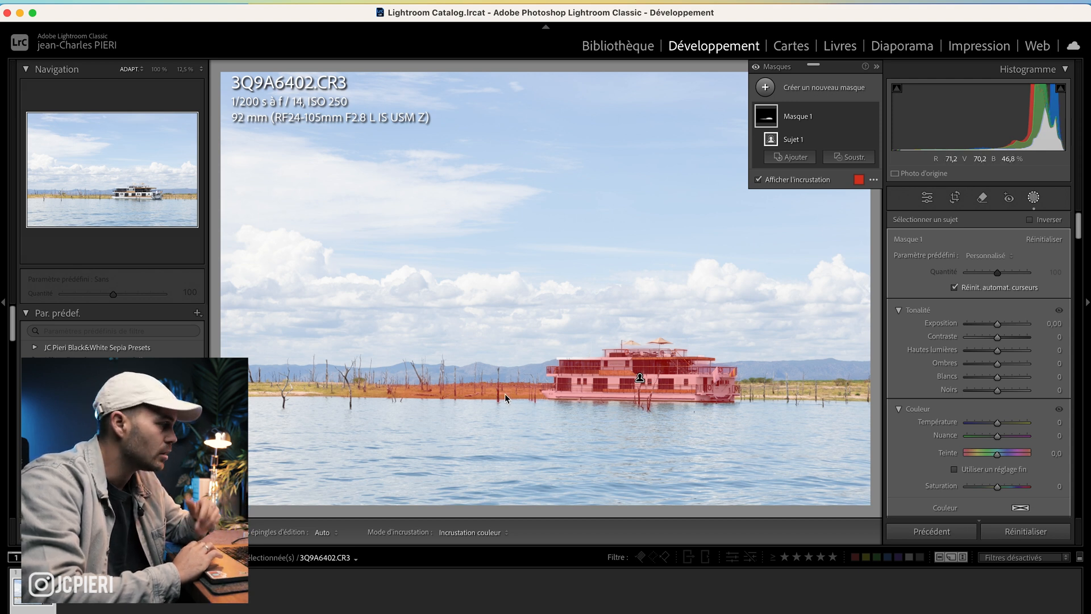
Step: Create a Select Landscape mask with Ciel, Montagnes, Architecture, Végétation, Eau and Sol naturel as six separate masks
{"action": "left_click", "coordinate": [768, 88]}
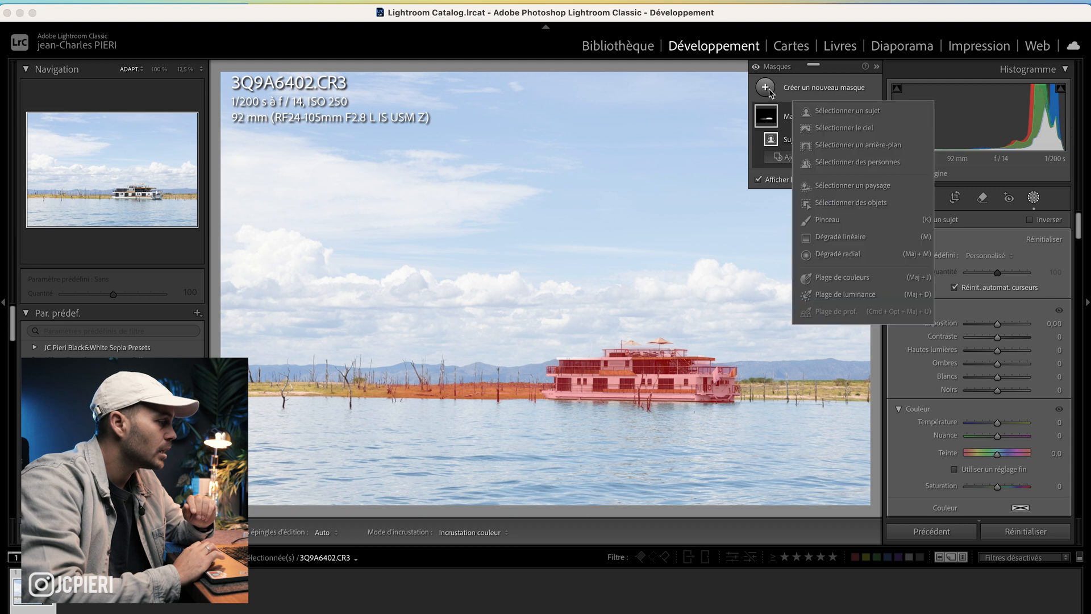
{"action": "left_click", "coordinate": [844, 190]}
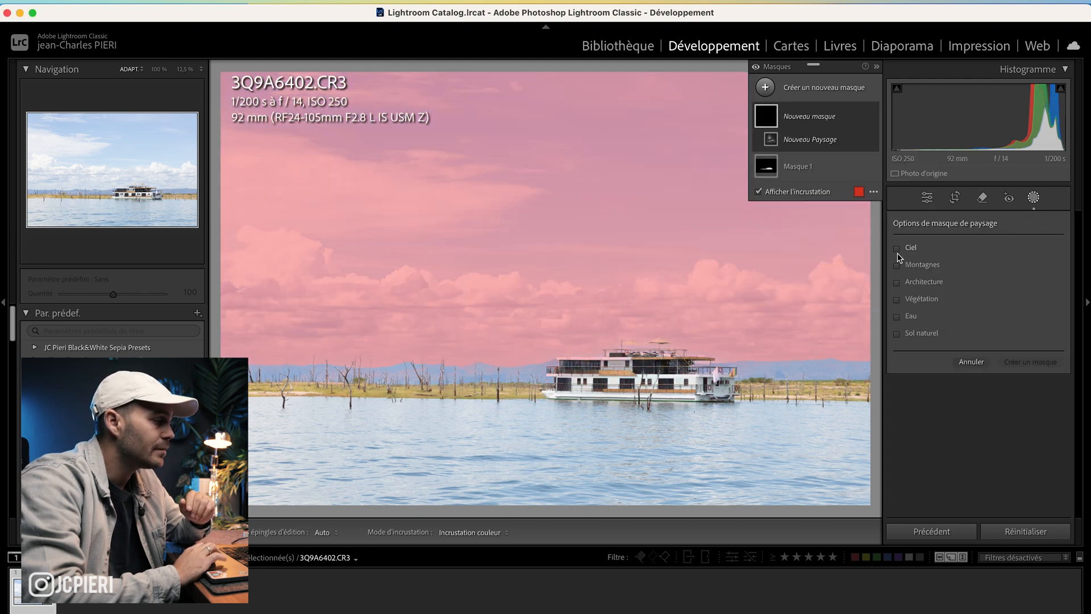
{"action": "left_click", "coordinate": [898, 250]}
{"action": "left_click", "coordinate": [897, 265]}
{"action": "left_click", "coordinate": [896, 281]}
{"action": "left_click", "coordinate": [897, 299]}
{"action": "left_click", "coordinate": [897, 316]}
{"action": "left_click", "coordinate": [897, 334]}
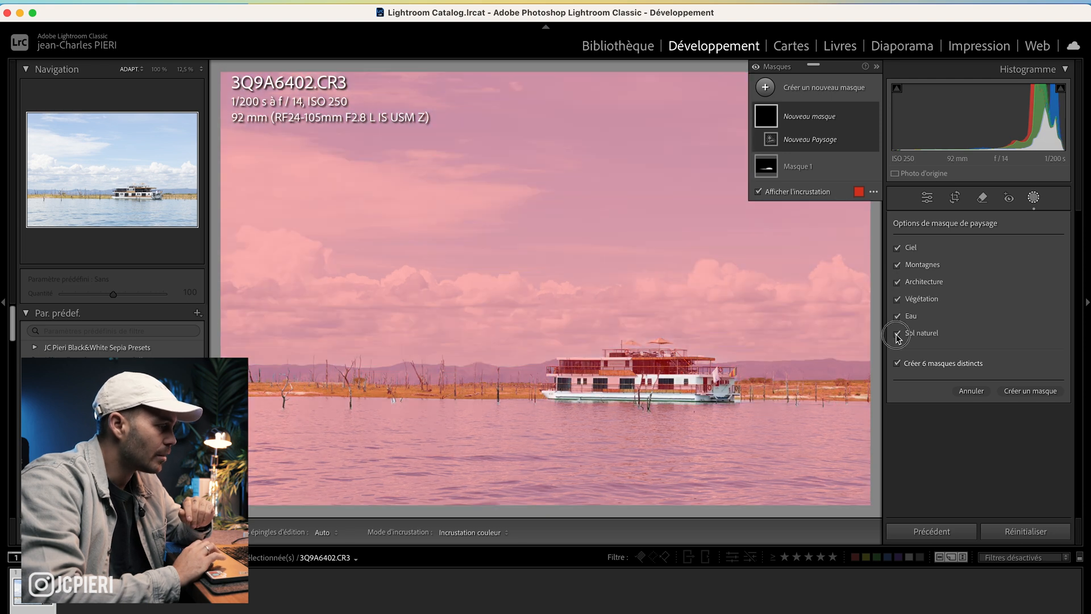
{"action": "left_click", "coordinate": [1038, 393]}
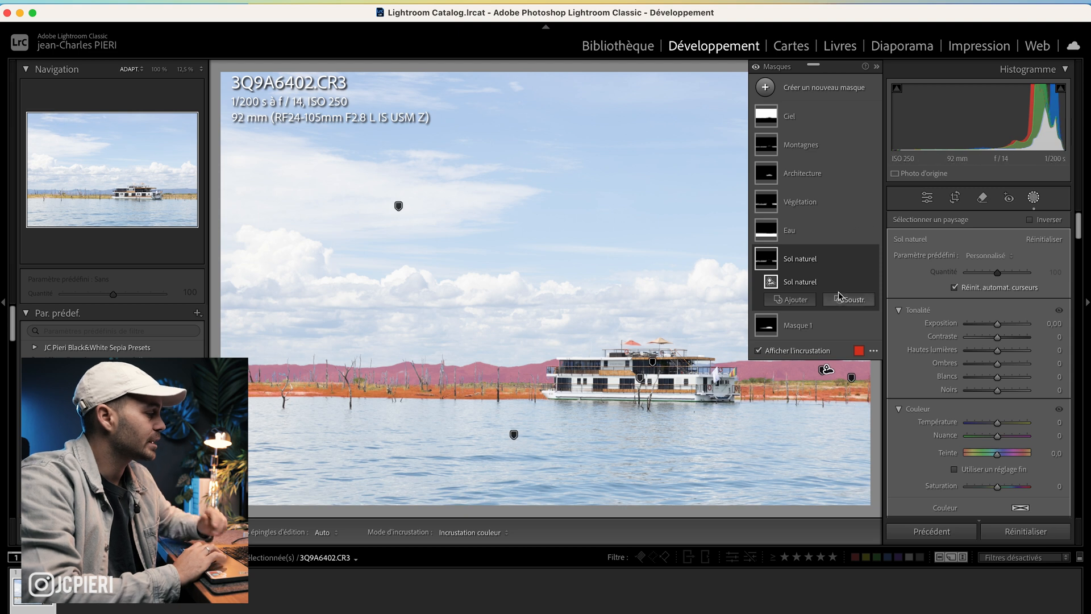
Step: Adjust the Ciel mask: Exposure -0.62, Clarity 64 and Dehaze 15
{"action": "left_click", "coordinate": [792, 117]}
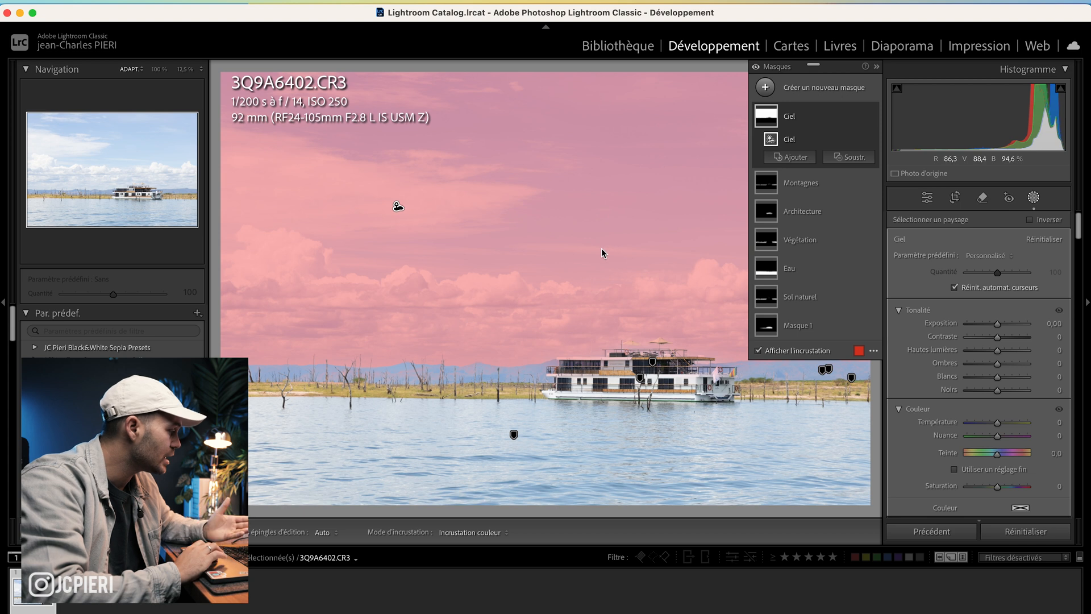
{"action": "left_click_drag", "start_coordinate": [997, 324], "coordinate": [992, 324]}
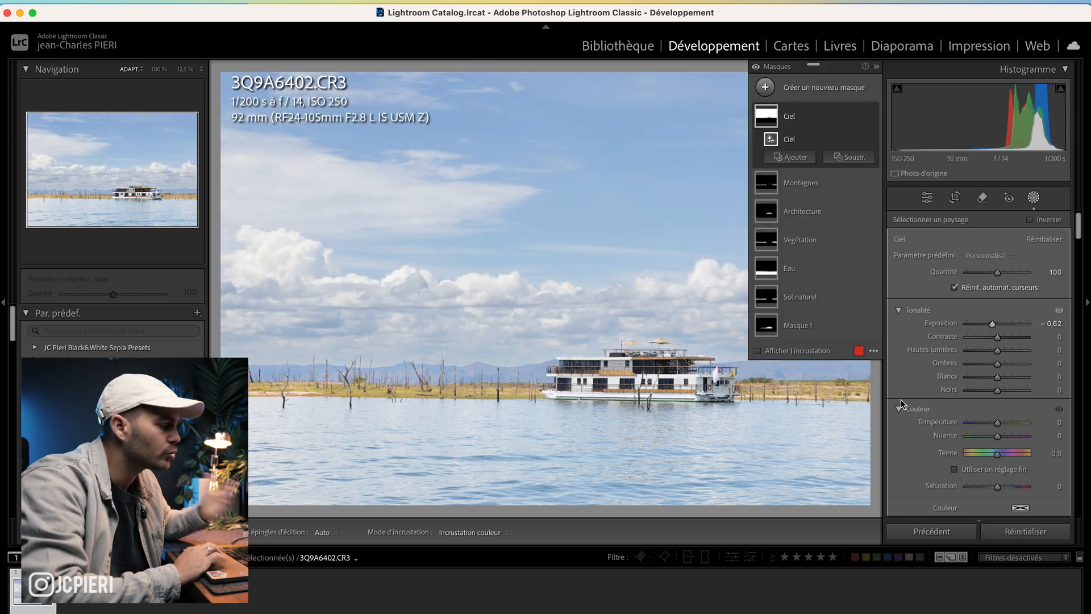
{"action": "scroll", "coordinate": [943, 358], "scroll_direction": "down", "scroll_amount": 10}
{"action": "scroll", "coordinate": [922, 370], "scroll_direction": "down", "scroll_amount": 8}
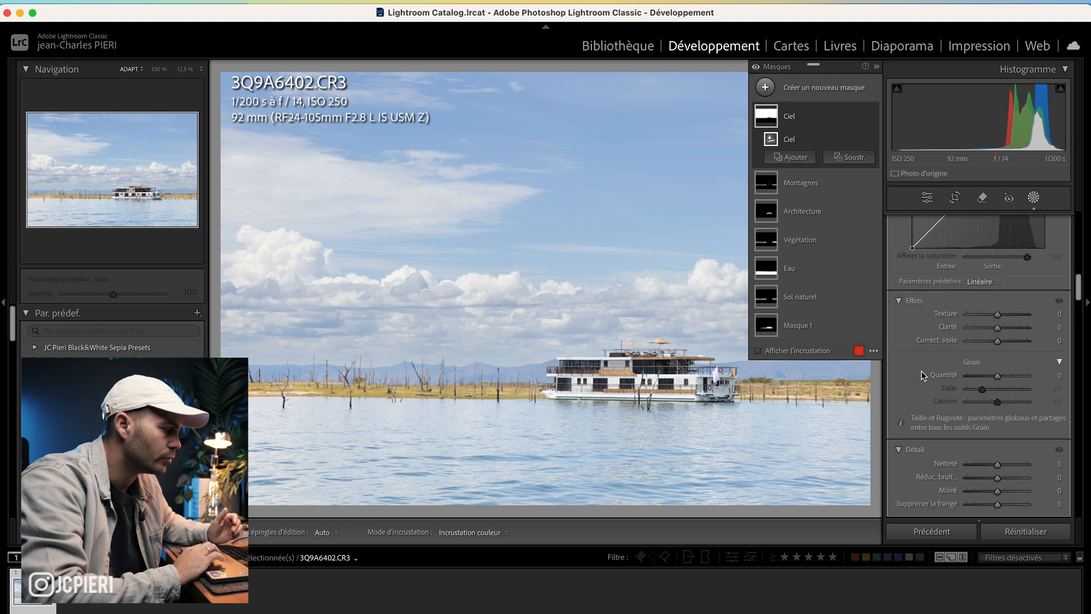
{"action": "mouse_move", "coordinate": [1001, 358]}
{"action": "left_mouse_down"}
{"action": "mouse_move", "coordinate": [1016, 356]}
{"action": "mouse_move", "coordinate": [1001, 369]}
{"action": "left_mouse_up"}
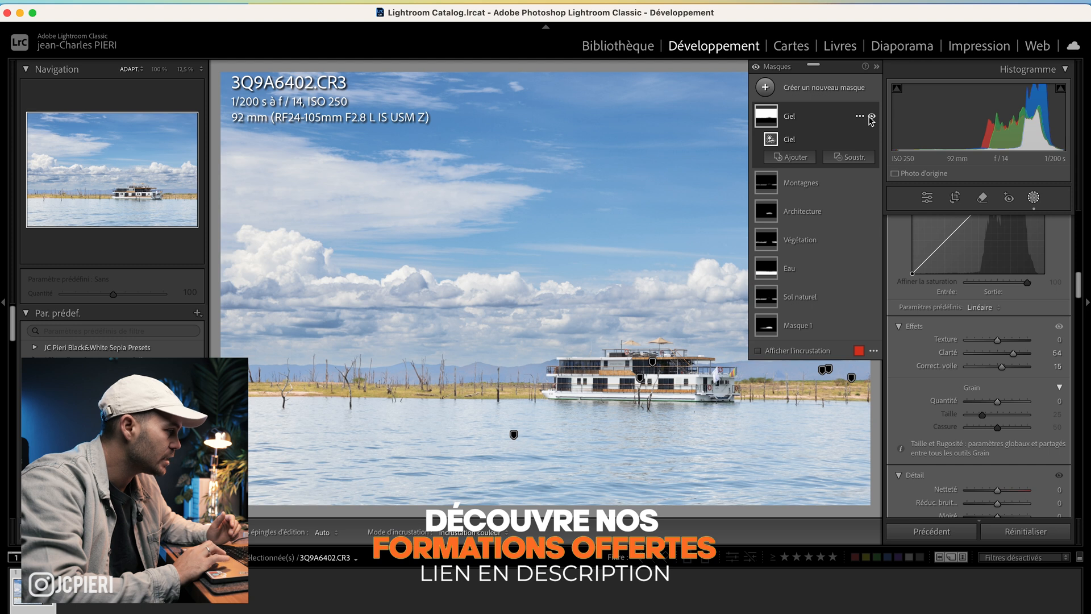
Step: Toggle the Ciel mask's visibility to compare the sky before and after
{"action": "left_click", "coordinate": [872, 117]}
{"action": "left_click", "coordinate": [872, 117]}
{"action": "left_click", "coordinate": [872, 116]}
{"action": "left_click", "coordinate": [872, 116]}
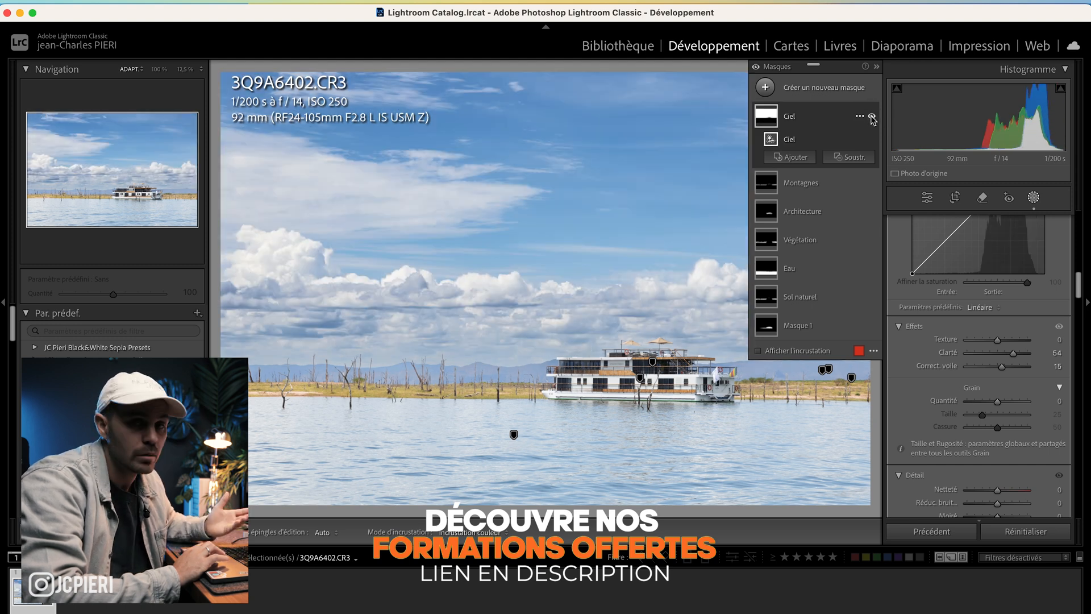
Step: Adjust the Montagnes mask: Dehaze 19, Temperature 14 and Exposure -0.20
{"action": "left_click", "coordinate": [801, 182]}
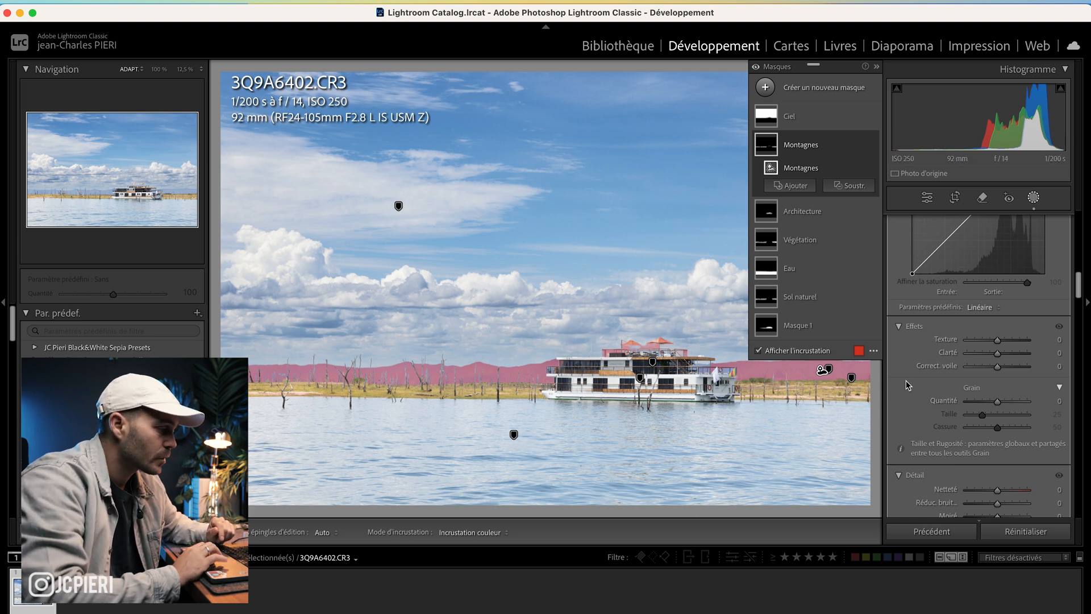
{"action": "left_click", "coordinate": [999, 367]}
{"action": "mouse_move", "coordinate": [1001, 369]}
{"action": "left_mouse_down"}
{"action": "mouse_move", "coordinate": [989, 370]}
{"action": "mouse_move", "coordinate": [1005, 371]}
{"action": "left_mouse_up"}
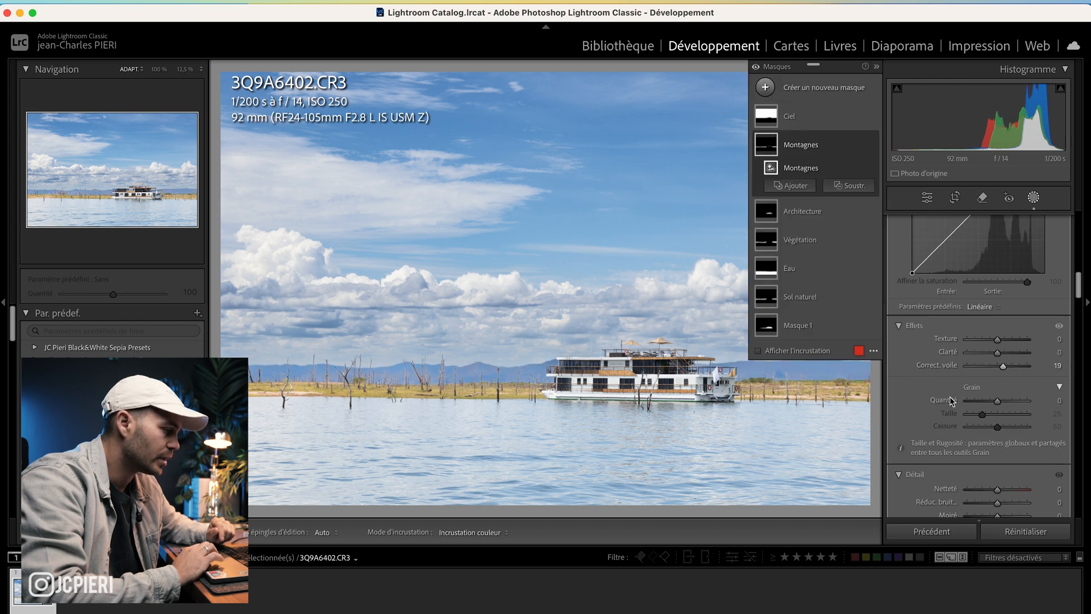
{"action": "scroll", "coordinate": [950, 397], "scroll_direction": "up", "scroll_amount": 10}
{"action": "scroll", "coordinate": [950, 401], "scroll_direction": "up", "scroll_amount": 5}
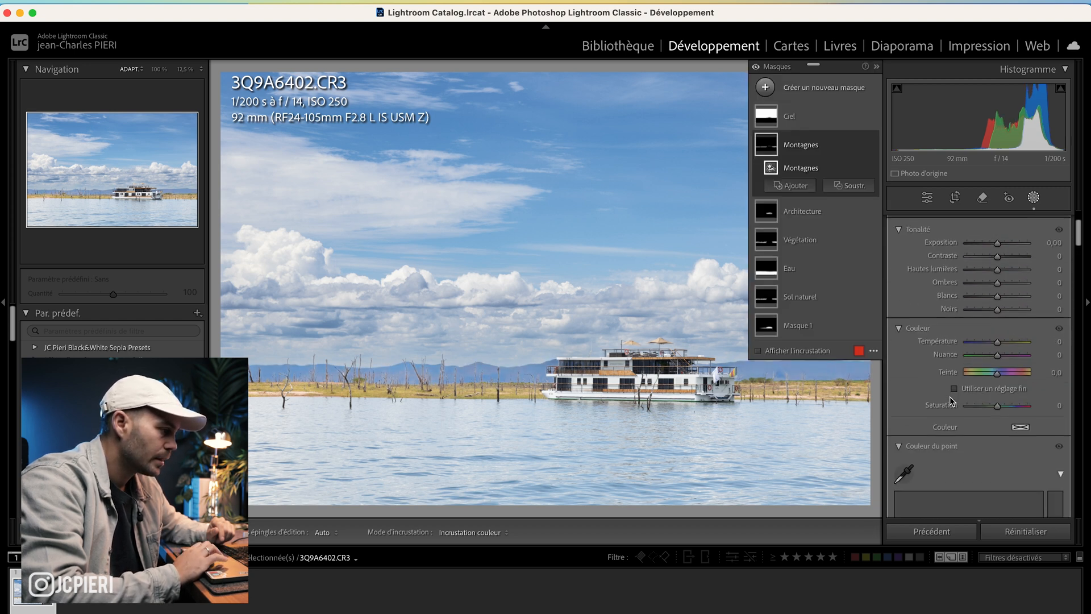
{"action": "left_click_drag", "start_coordinate": [1000, 354], "coordinate": [1003, 348]}
{"action": "left_click_drag", "start_coordinate": [998, 250], "coordinate": [999, 253]}
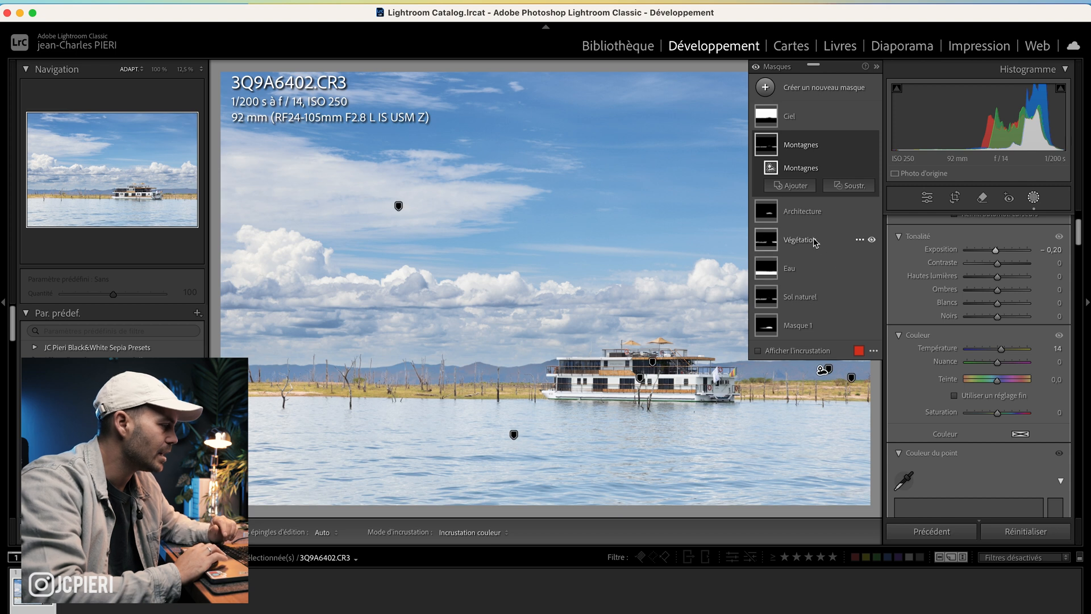
Step: Delete the Architecture and Végétation masks
{"action": "left_click", "coordinate": [811, 214]}
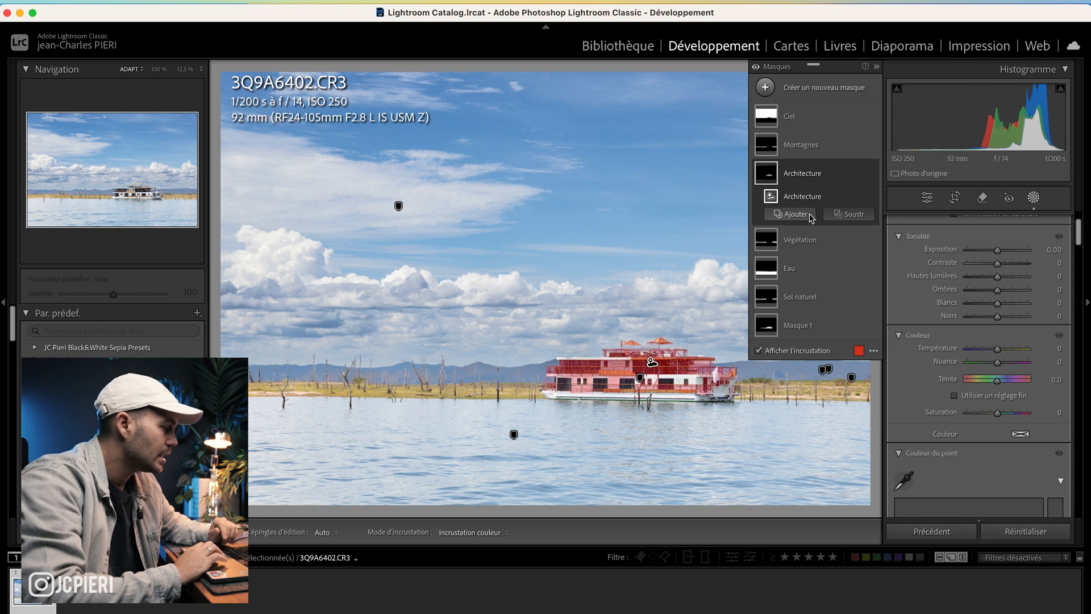
{"action": "left_click", "coordinate": [829, 175]}
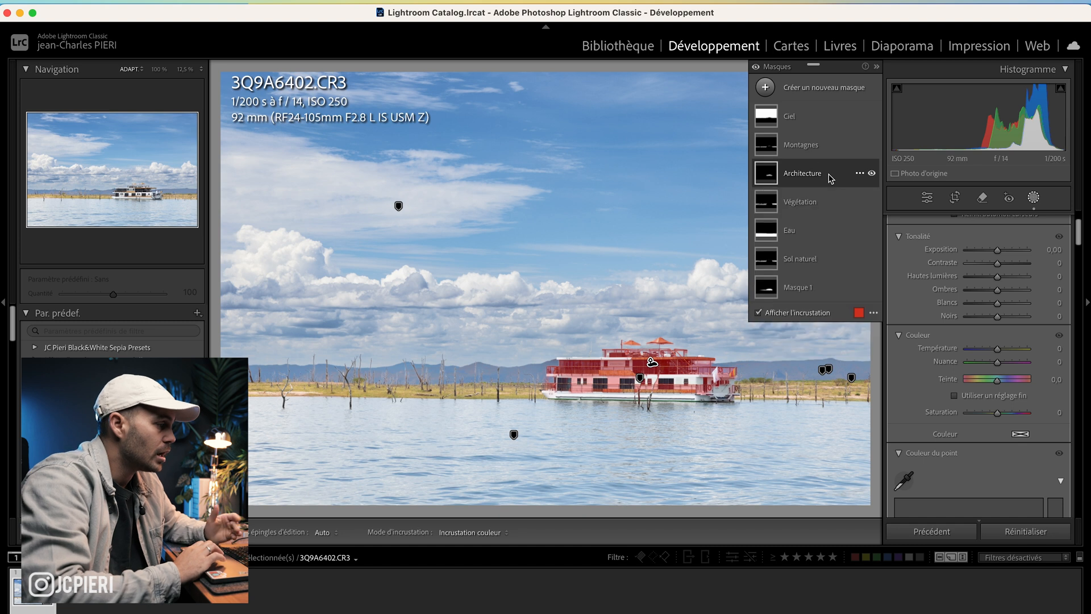
{"action": "key", "text": "Delete"}
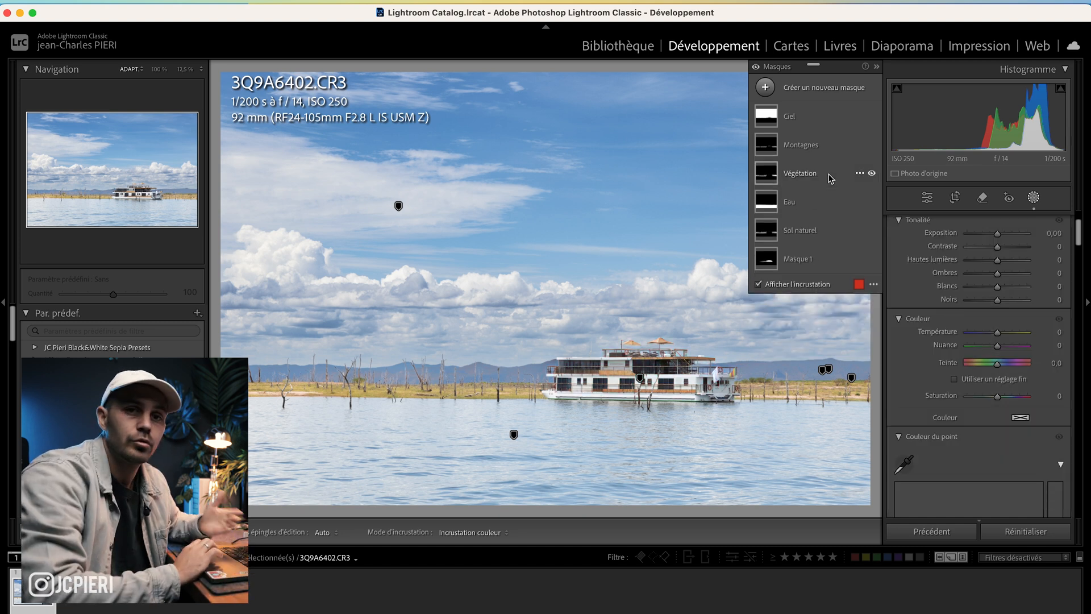
{"action": "left_click", "coordinate": [829, 177]}
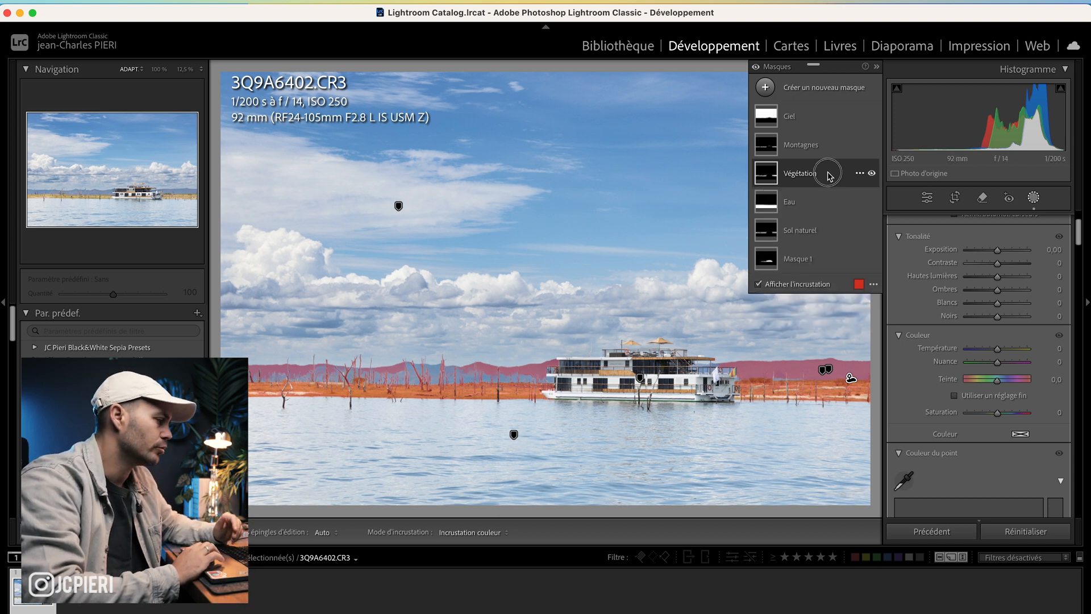
{"action": "key", "text": "Delete"}
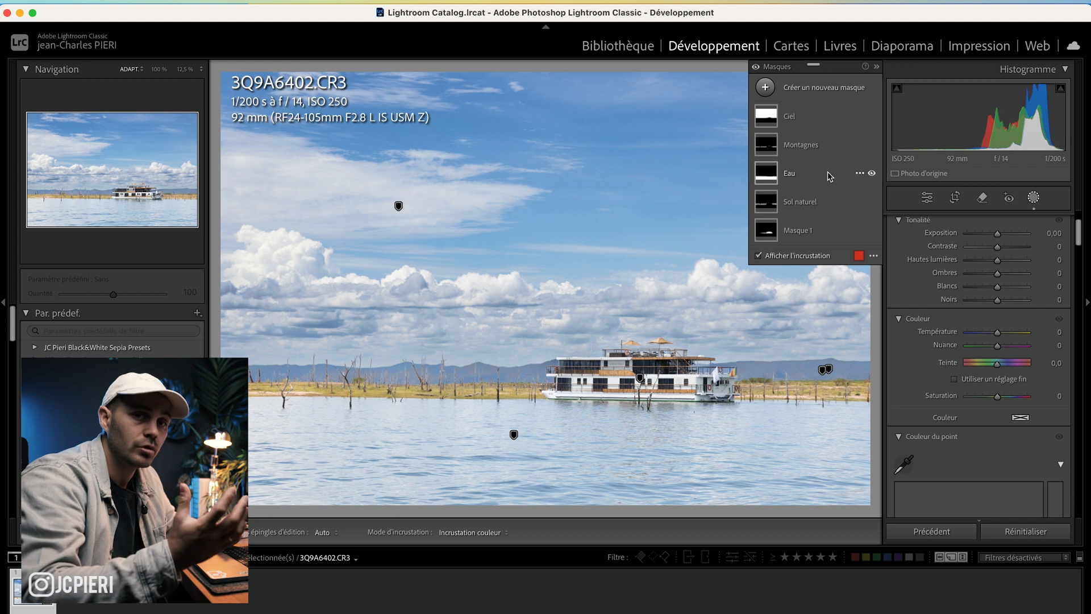
Step: Adjust the Eau mask with Clarity 35 and Dehaze 21
{"action": "left_click", "coordinate": [828, 171]}
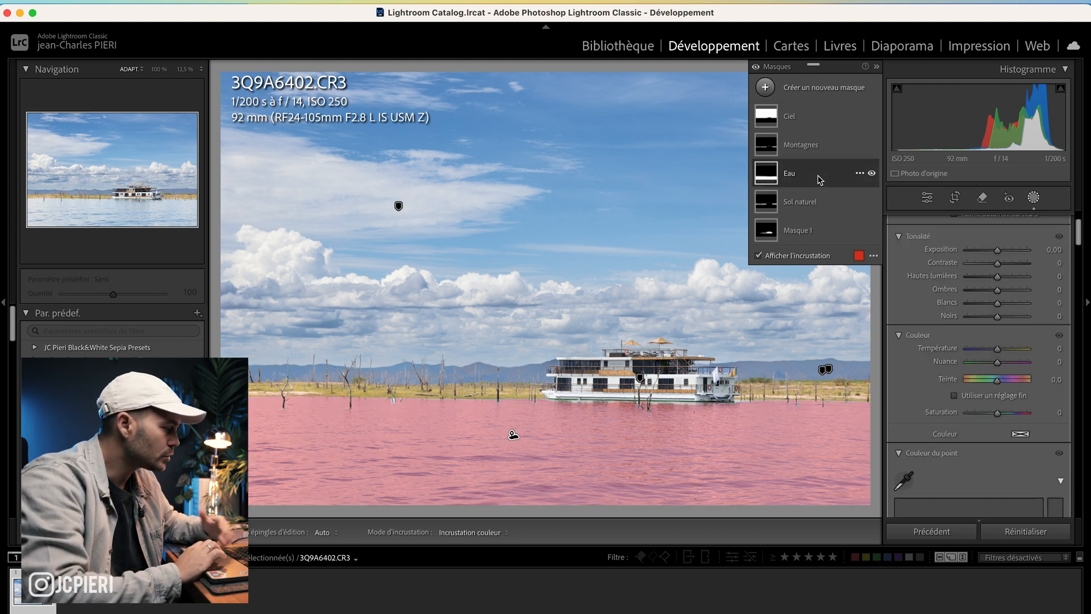
{"action": "left_click_drag", "start_coordinate": [997, 250], "coordinate": [996, 253]}
{"action": "scroll", "coordinate": [977, 341], "scroll_direction": "down", "scroll_amount": 10}
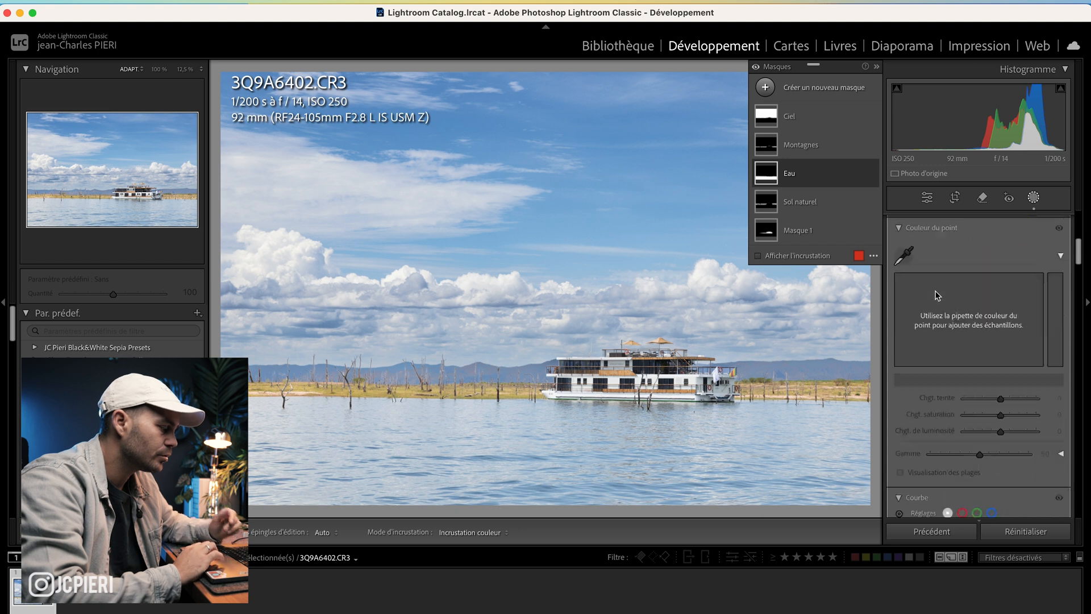
{"action": "scroll", "coordinate": [934, 291], "scroll_direction": "down", "scroll_amount": 5}
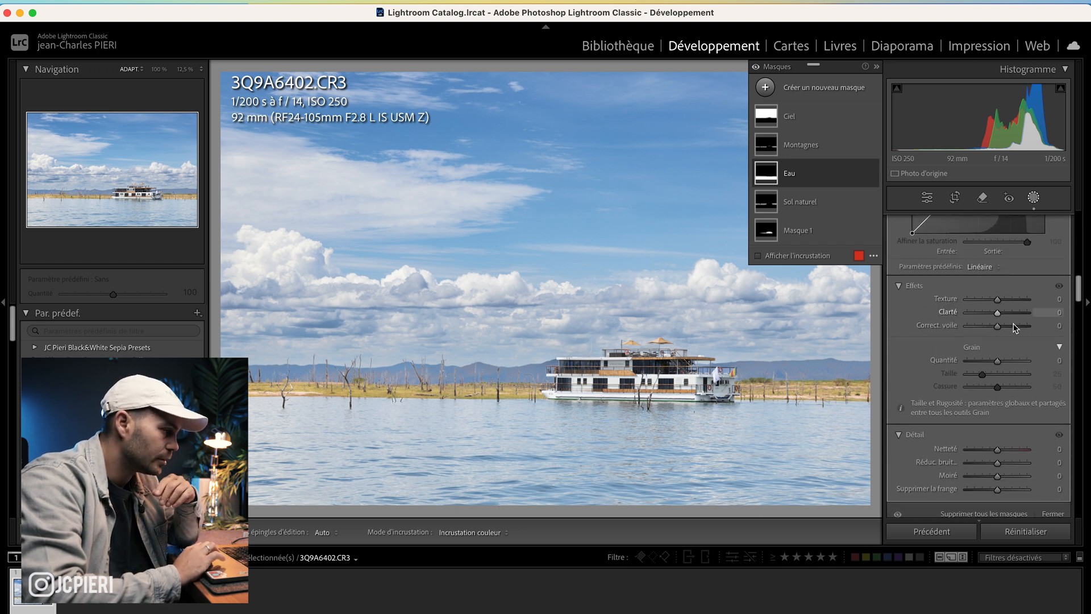
{"action": "left_click_drag", "start_coordinate": [998, 326], "coordinate": [1009, 312]}
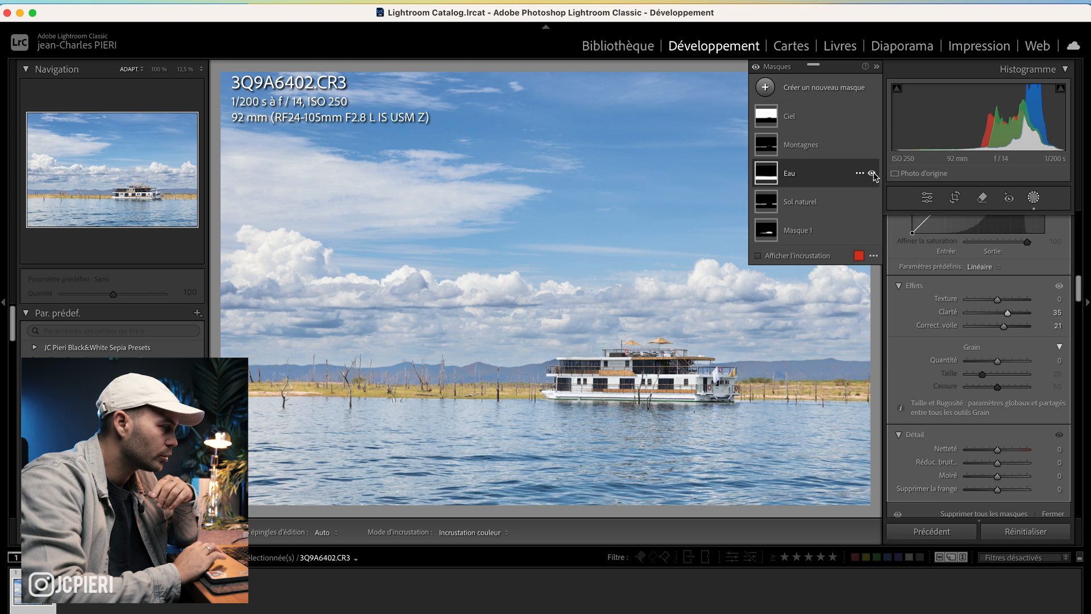
Step: Toggle the Eau mask's visibility to compare the water before and after
{"action": "left_click", "coordinate": [872, 173]}
{"action": "left_click", "coordinate": [872, 172]}
{"action": "left_click", "coordinate": [872, 173]}
{"action": "left_click", "coordinate": [872, 173]}
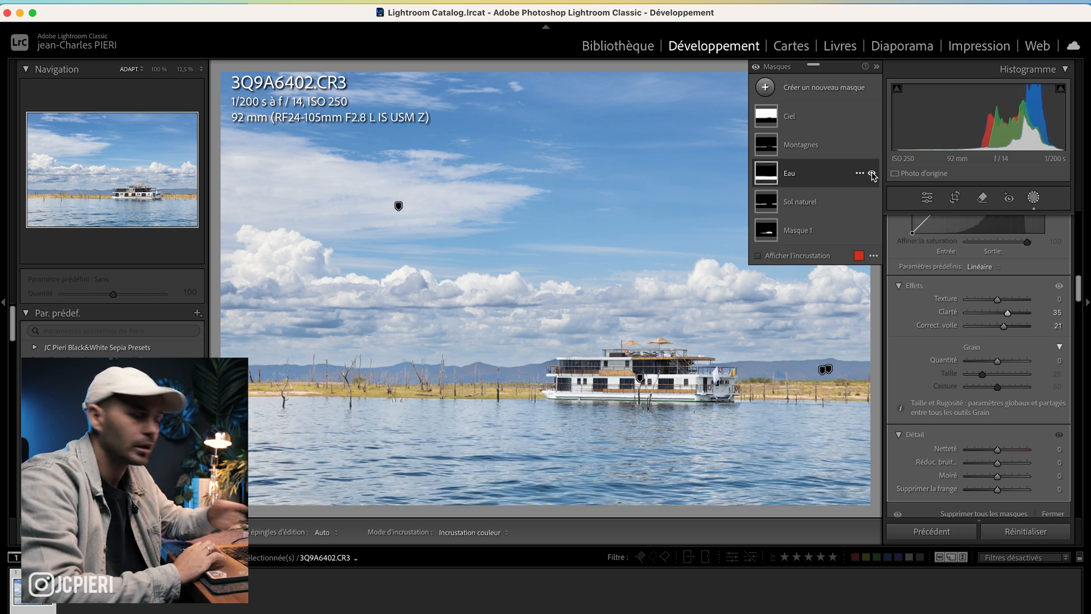
Step: Subtract a brush (size 6, feather 84) from Masque 1 and paint out the shoreline left of the boat
{"action": "left_click", "coordinate": [831, 204]}
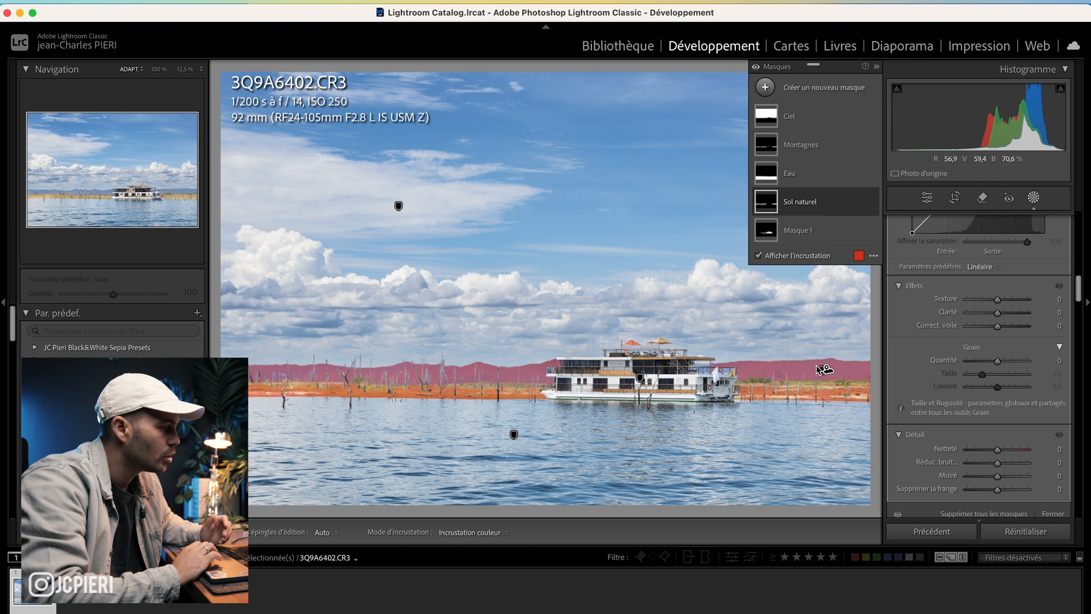
{"action": "left_click", "coordinate": [822, 232]}
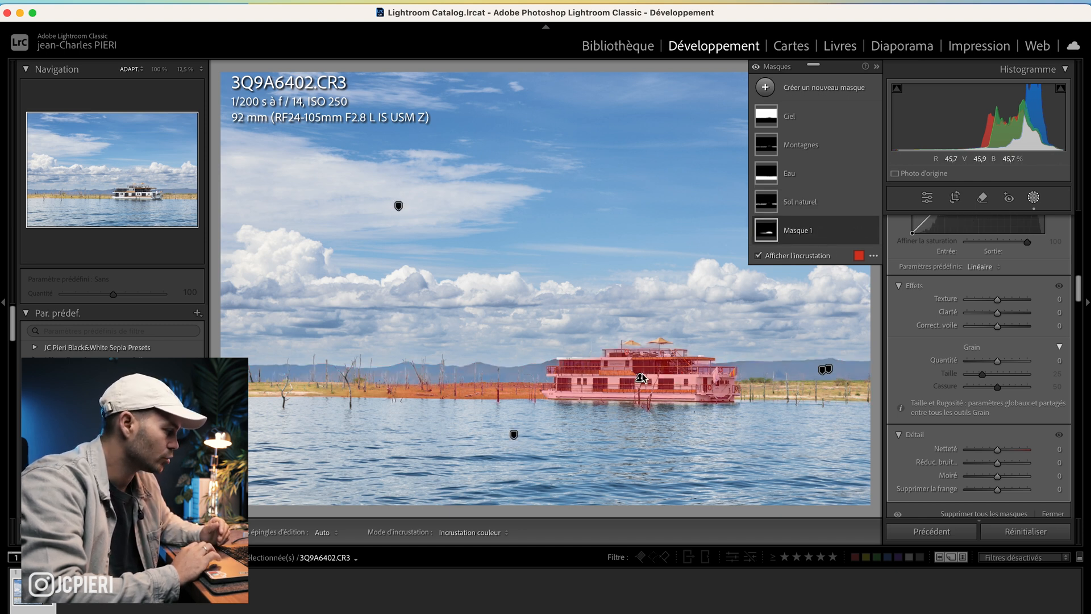
{"action": "left_click", "coordinate": [828, 233]}
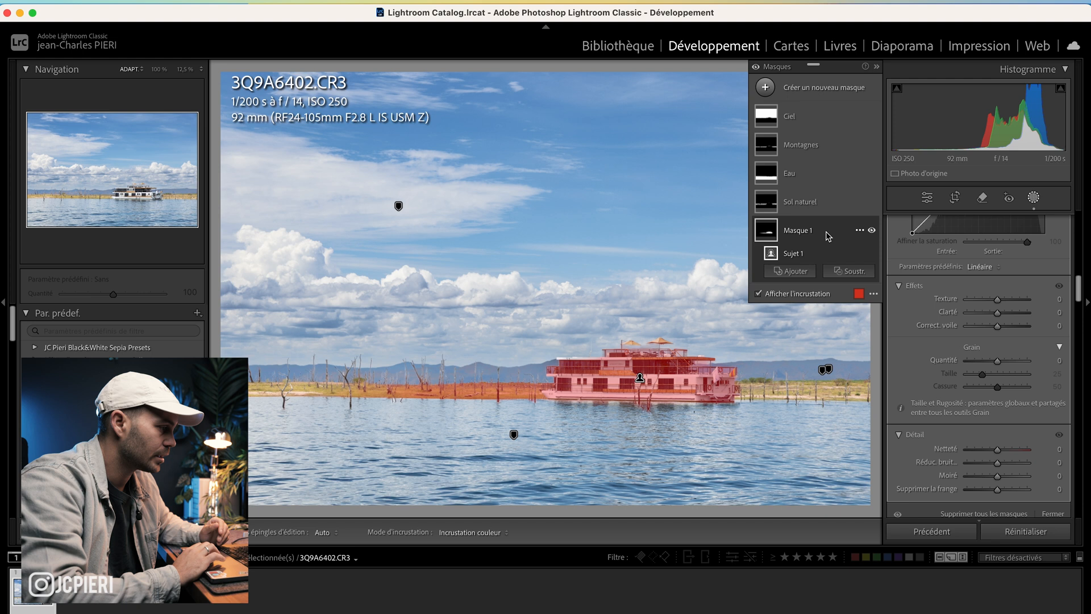
{"action": "left_click", "coordinate": [854, 276]}
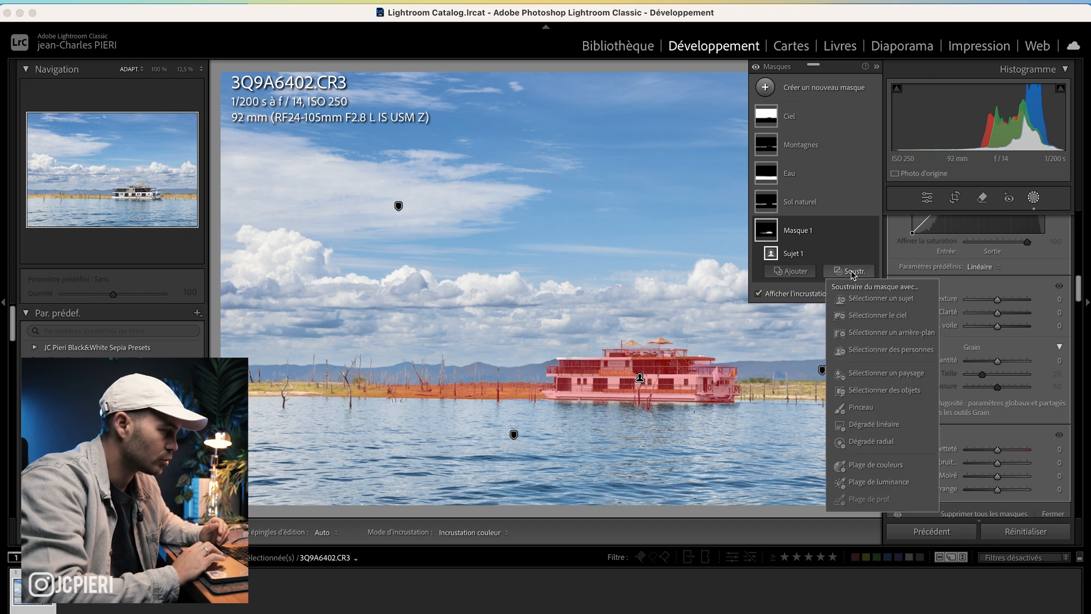
{"action": "left_click", "coordinate": [861, 408]}
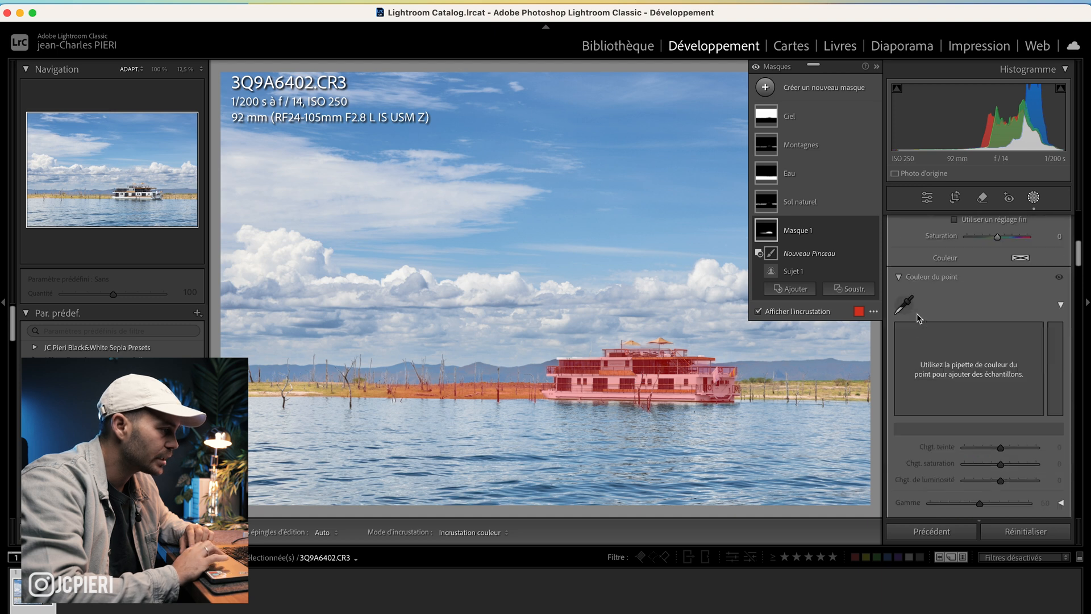
{"action": "mouse_move", "coordinate": [971, 250]}
{"action": "left_mouse_down"}
{"action": "mouse_move", "coordinate": [1012, 248]}
{"action": "mouse_move", "coordinate": [970, 249]}
{"action": "mouse_move", "coordinate": [966, 261]}
{"action": "mouse_move", "coordinate": [1018, 262]}
{"action": "left_mouse_up"}
{"action": "key", "text": "h"}
{"action": "mouse_move", "coordinate": [400, 370]}
{"action": "left_mouse_down"}
{"action": "mouse_move", "coordinate": [359, 394]}
{"action": "mouse_move", "coordinate": [317, 384]}
{"action": "mouse_move", "coordinate": [425, 413]}
{"action": "mouse_move", "coordinate": [512, 390]}
{"action": "left_mouse_up"}
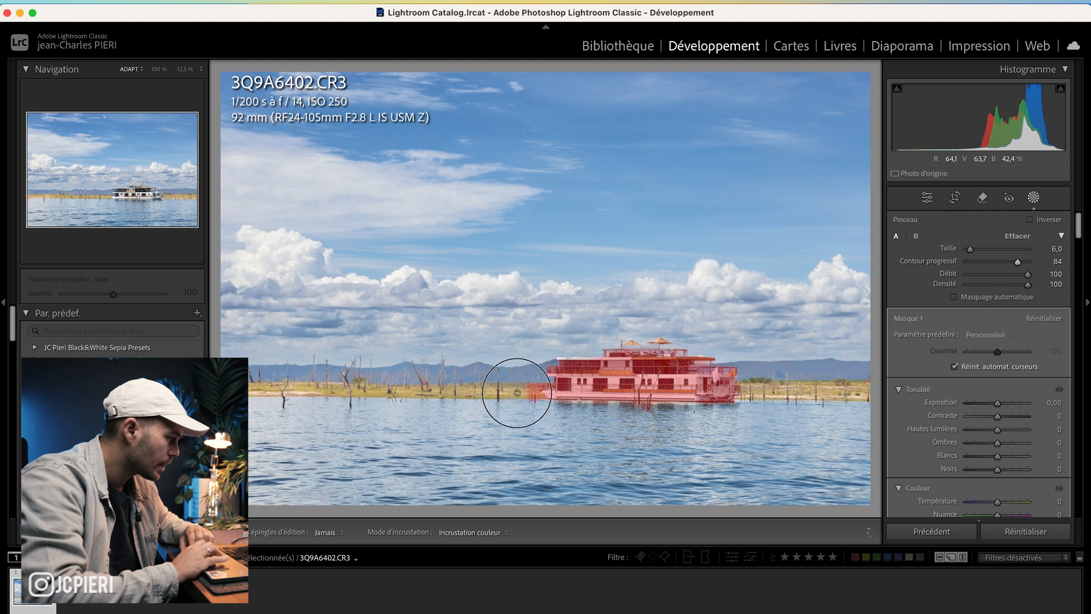
Step: Zoom in on the boat and erase the remaining shoreline from Masque 1 with the subtract brush
{"action": "key", "text": "h"}
{"action": "key", "text": "z"}
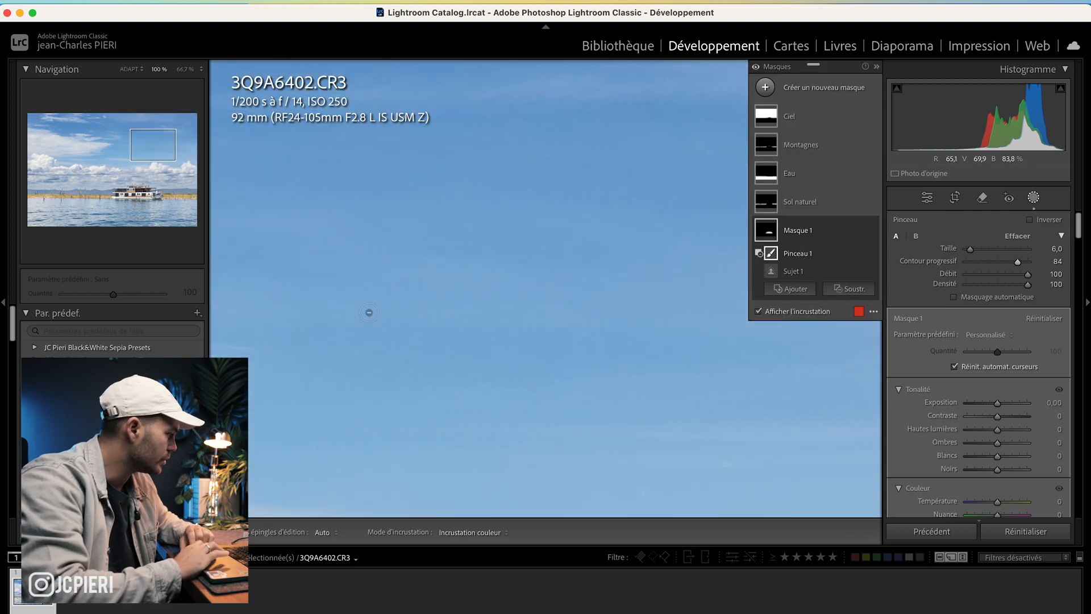
{"action": "left_click_drag", "start_coordinate": [149, 149], "coordinate": [122, 192]}
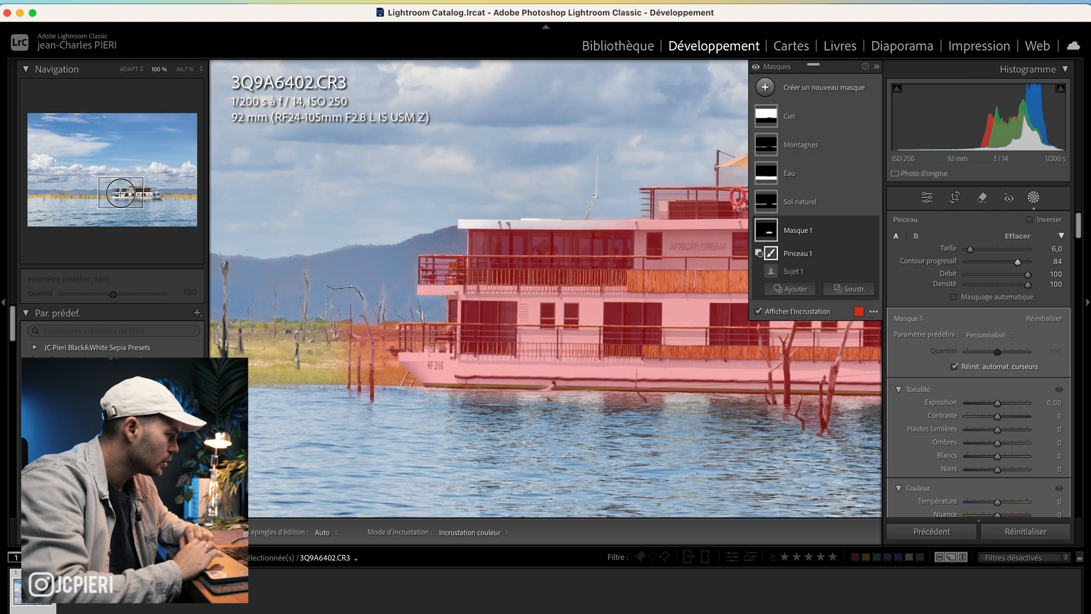
{"action": "key", "text": "h"}
{"action": "mouse_move", "coordinate": [358, 365]}
{"action": "left_mouse_down"}
{"action": "mouse_move", "coordinate": [390, 325]}
{"action": "mouse_move", "coordinate": [385, 375]}
{"action": "mouse_move", "coordinate": [414, 400]}
{"action": "mouse_move", "coordinate": [358, 354]}
{"action": "mouse_move", "coordinate": [377, 373]}
{"action": "mouse_move", "coordinate": [390, 421]}
{"action": "left_mouse_up"}
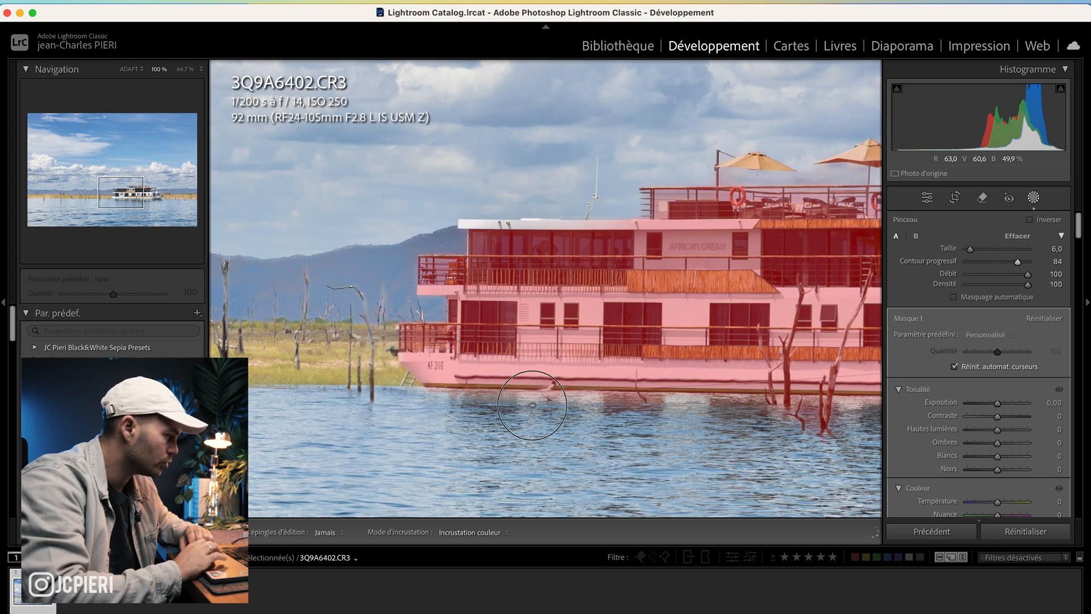
{"action": "key", "text": "h"}
{"action": "left_click_drag", "start_coordinate": [132, 175], "coordinate": [137, 169]}
{"action": "key", "text": "z"}
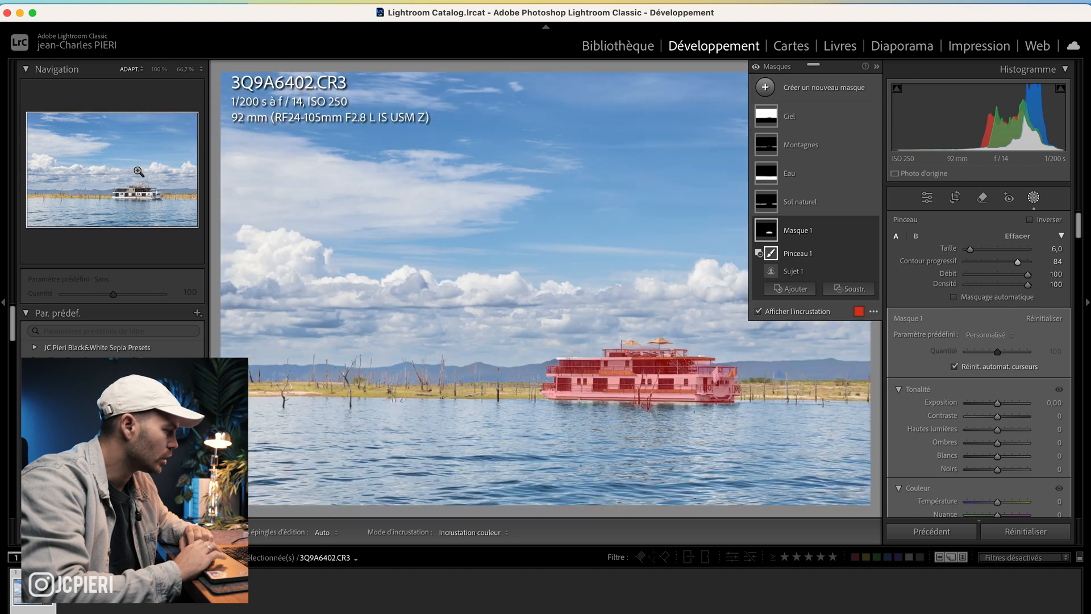
Step: Lower Masque 1's exposure to -0.28 and close the masking tool
{"action": "mouse_move", "coordinate": [998, 405]}
{"action": "left_mouse_down"}
{"action": "mouse_move", "coordinate": [1017, 407]}
{"action": "mouse_move", "coordinate": [987, 407]}
{"action": "mouse_move", "coordinate": [998, 407]}
{"action": "left_mouse_up"}
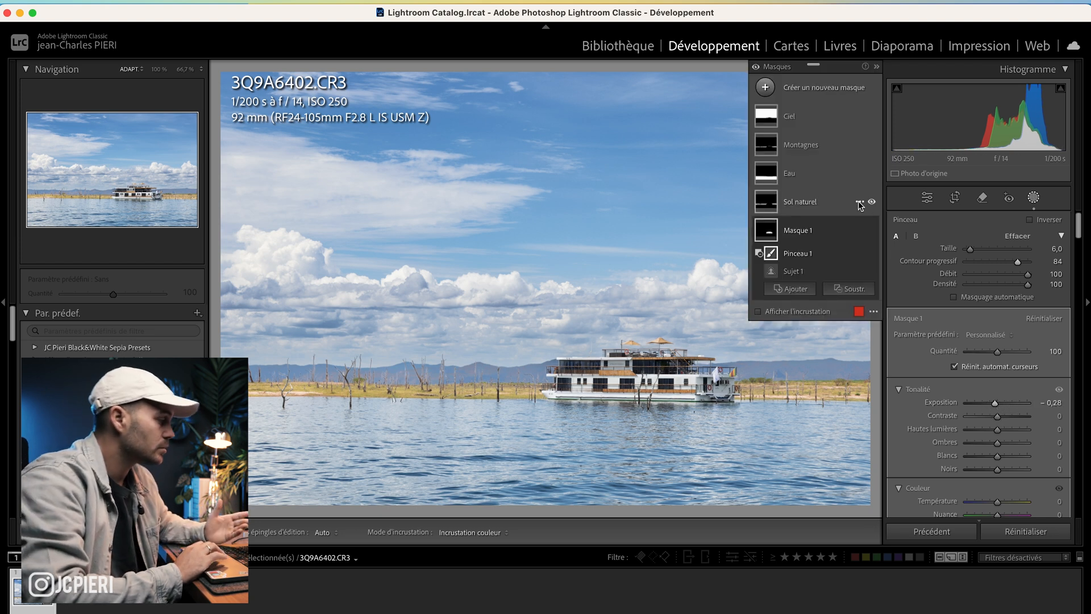
{"action": "left_click", "coordinate": [1034, 199]}
{"action": "left_click", "coordinate": [1035, 198]}
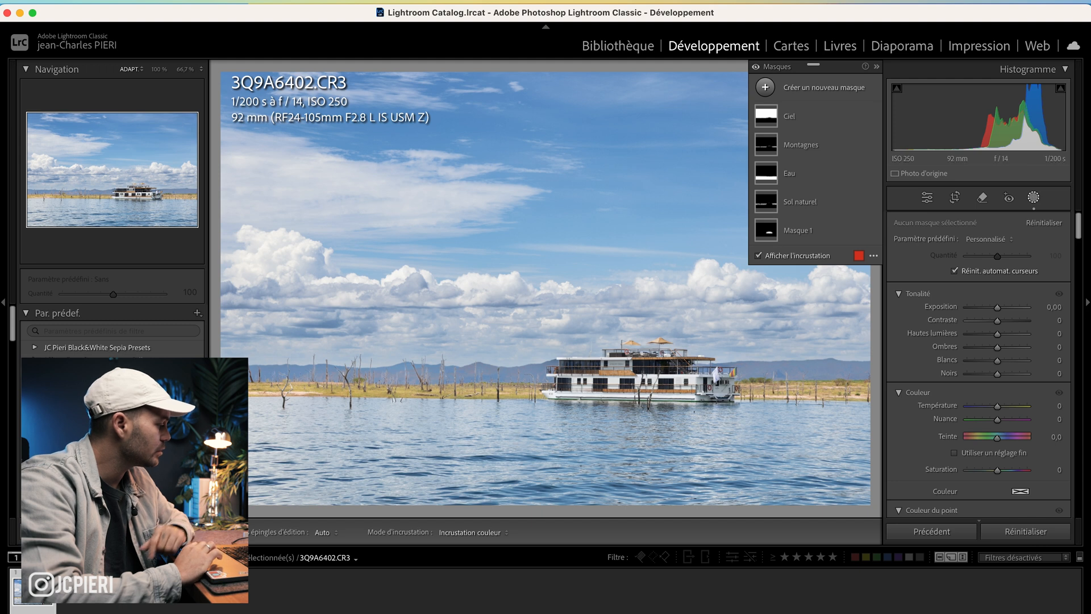
Step: Apply the JCPieri_Sea_2 preset and compare the before and after views side by side
{"action": "key", "text": "backslash"}
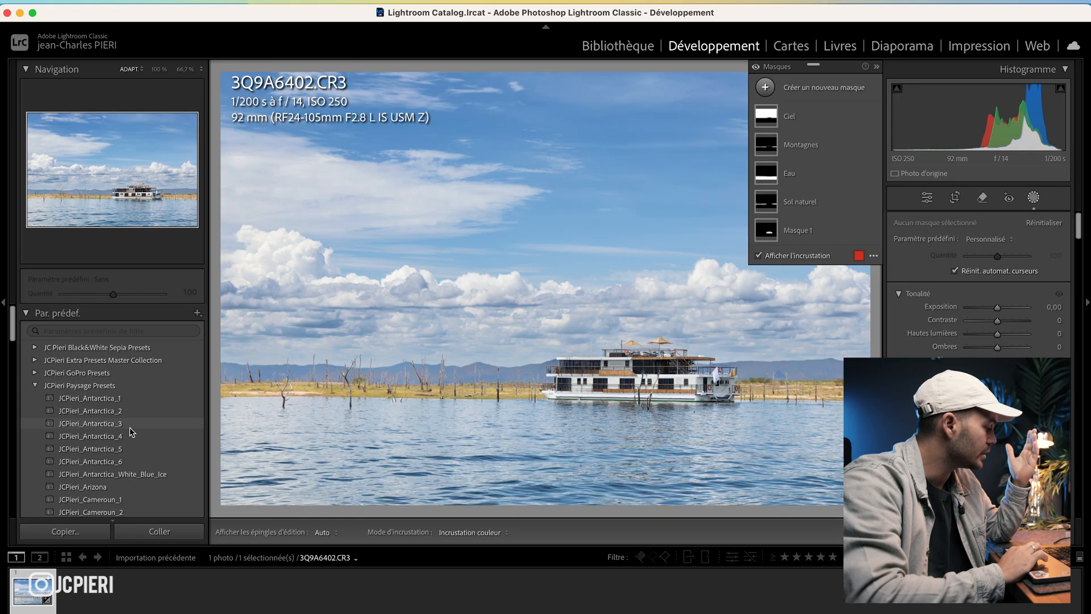
{"action": "scroll", "coordinate": [132, 432], "scroll_direction": "down", "scroll_amount": 10}
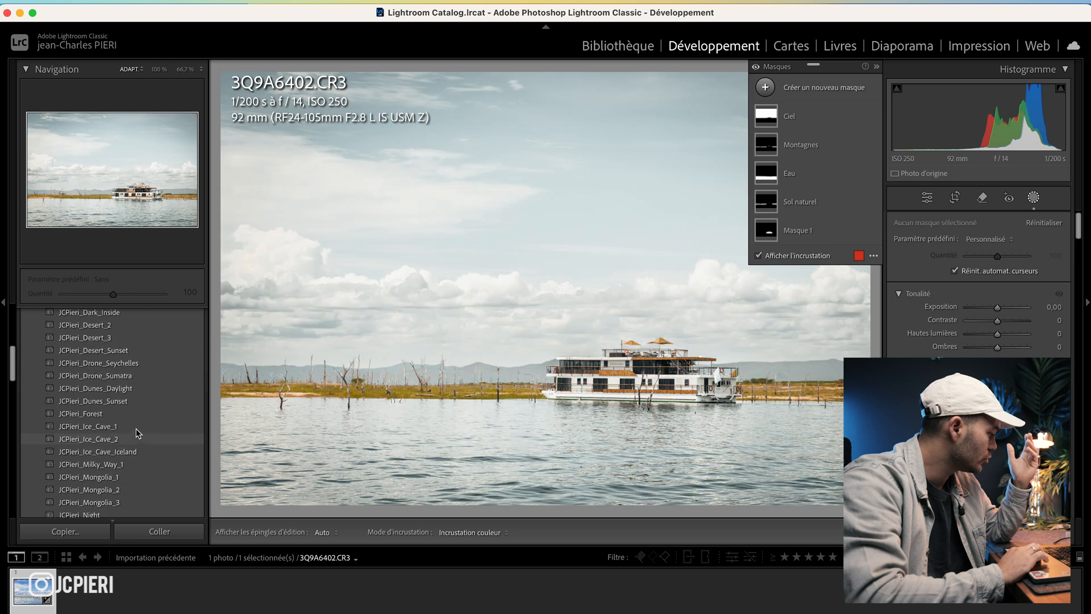
{"action": "scroll", "coordinate": [136, 432], "scroll_direction": "down", "scroll_amount": 4}
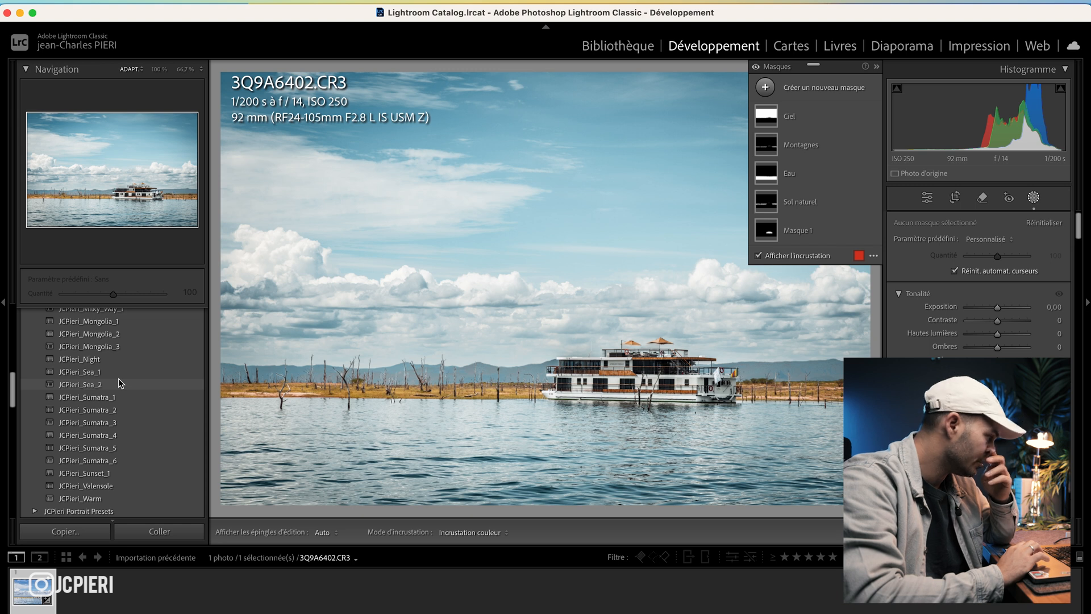
{"action": "left_click", "coordinate": [121, 384]}
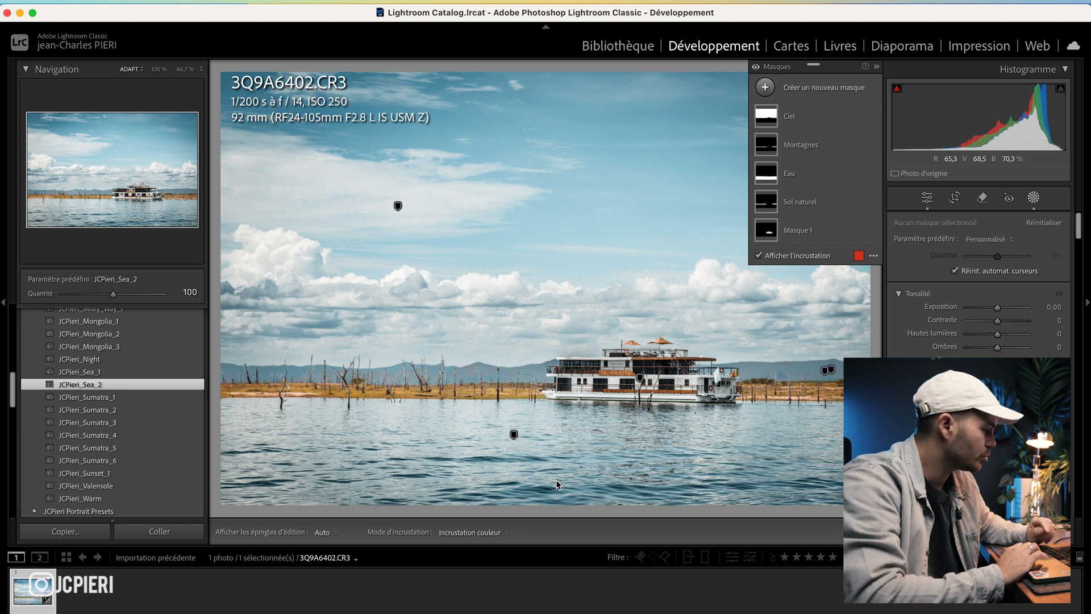
{"action": "key", "text": "y"}
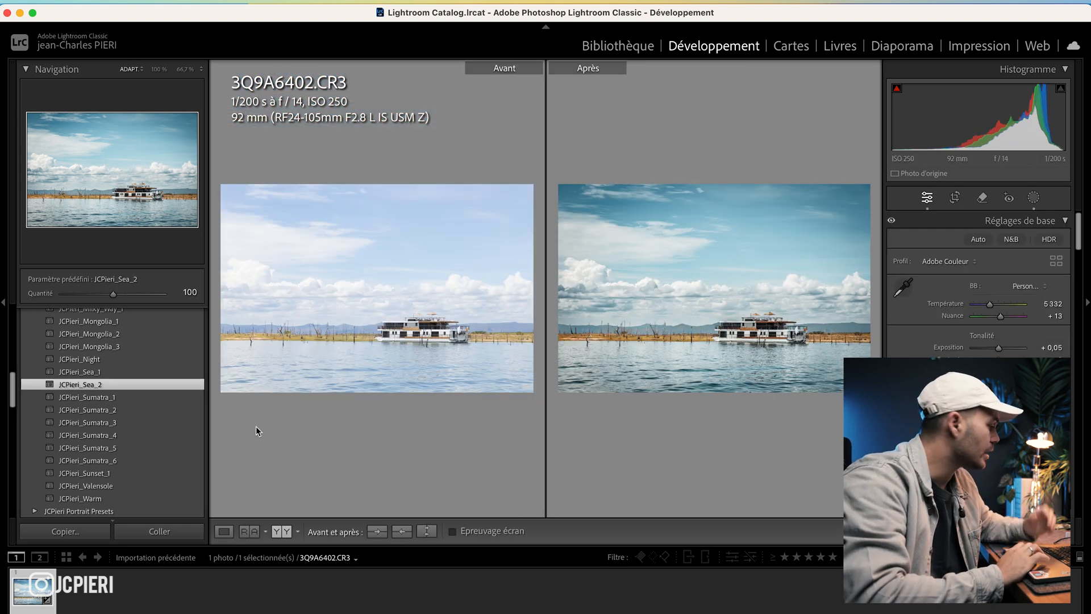